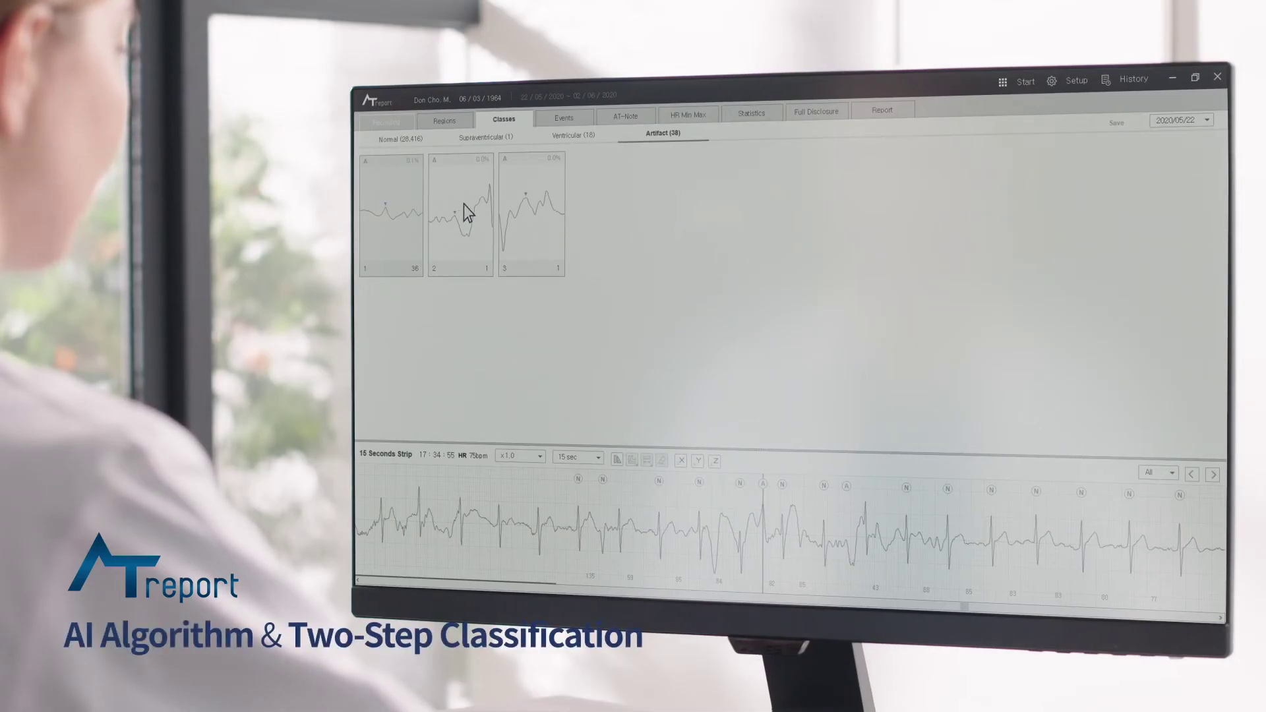
- Open Artifact Class 1 in its own tab to show its 36 beat thumbnails
double_click(409, 213)
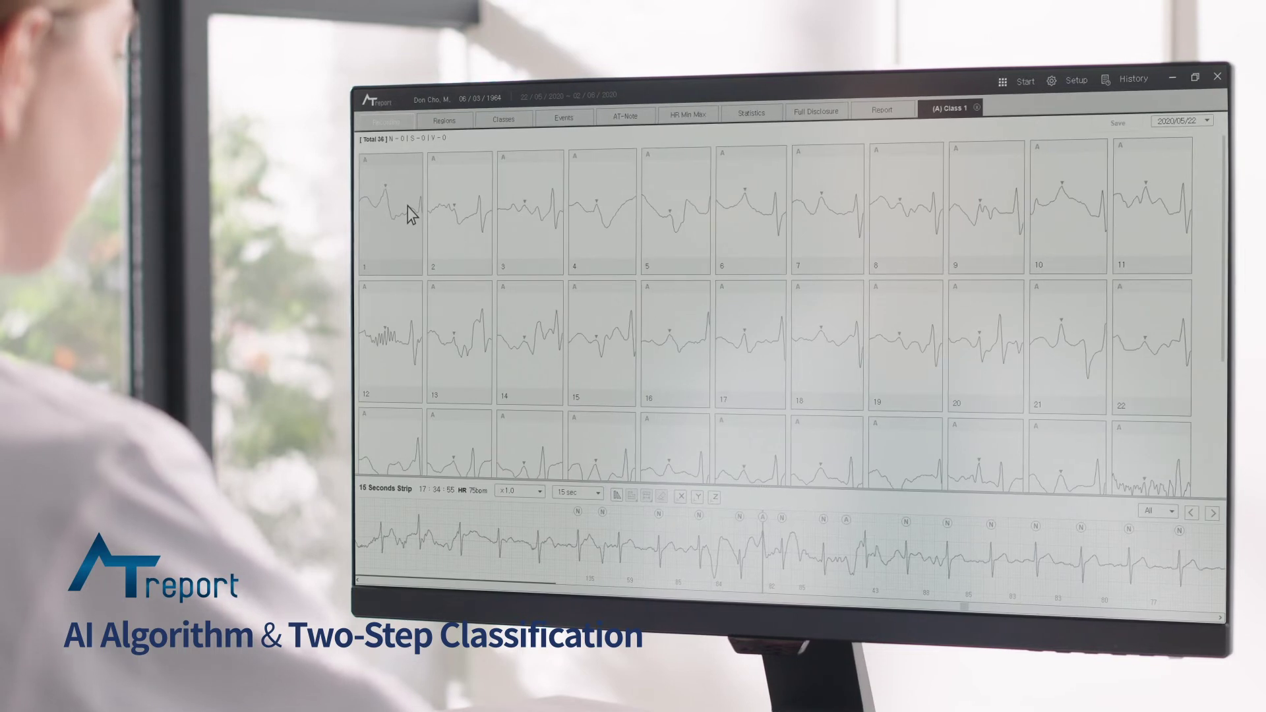